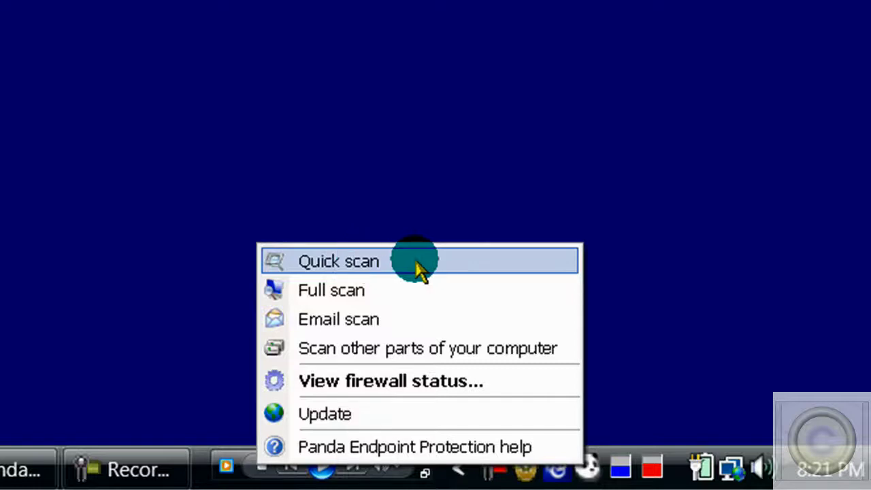
# Show the 'Scan other parts of your computer' list and the folder scan shortcut, then dismiss the menu.
pyautogui.click(454, 350)
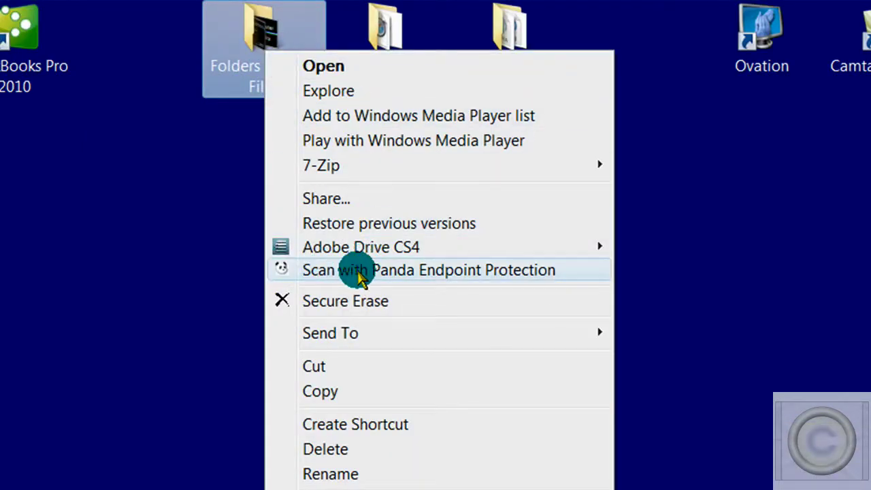
pyautogui.click(430, 270)
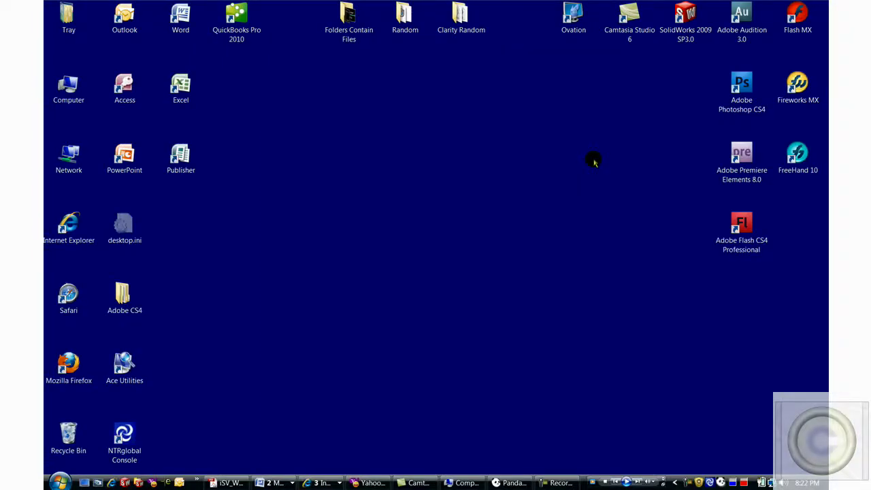
# Bring back the console, keep the detection Period at Last month, and switch to Computers.
pyautogui.hotkey('alt', 'Tab')
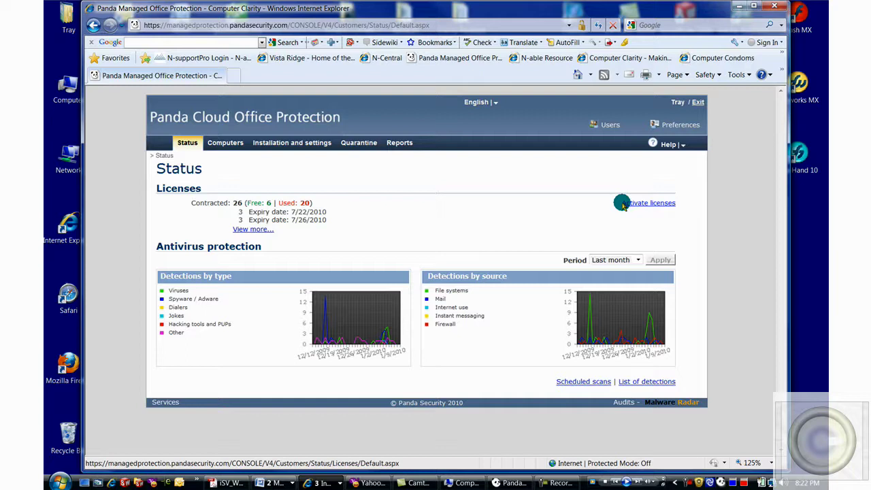
pyautogui.click(633, 260)
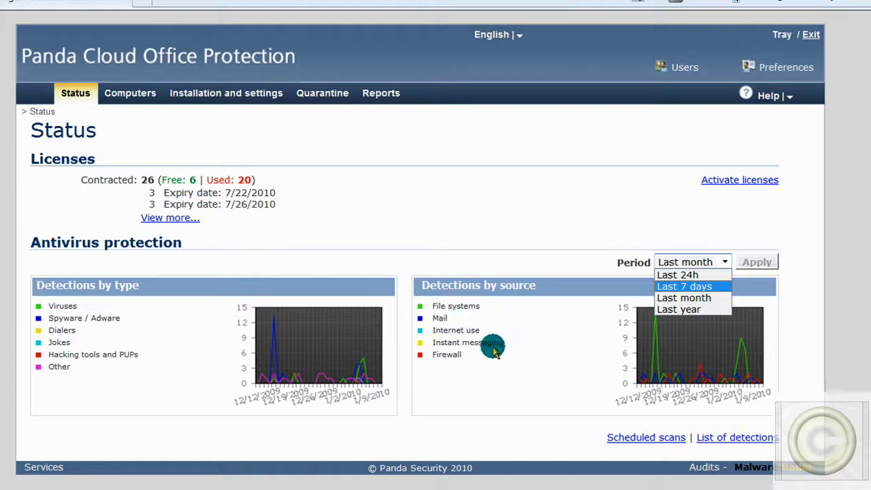
pyautogui.click(106, 166)
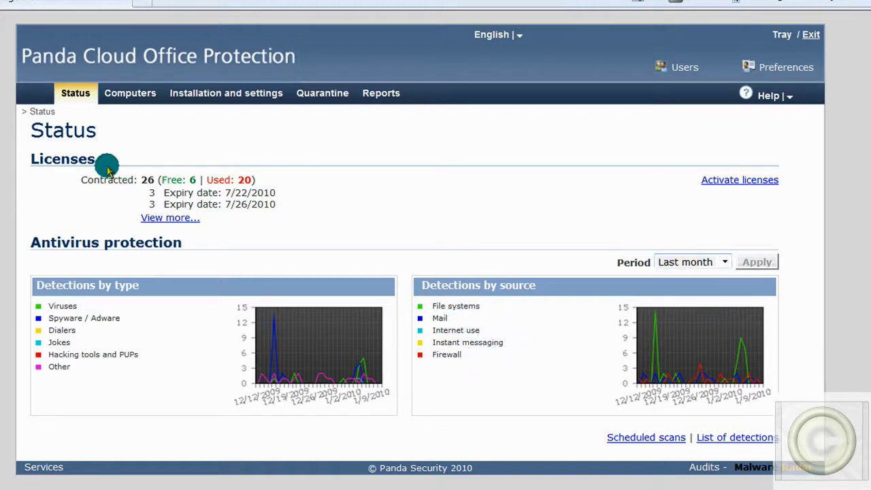
pyautogui.click(121, 94)
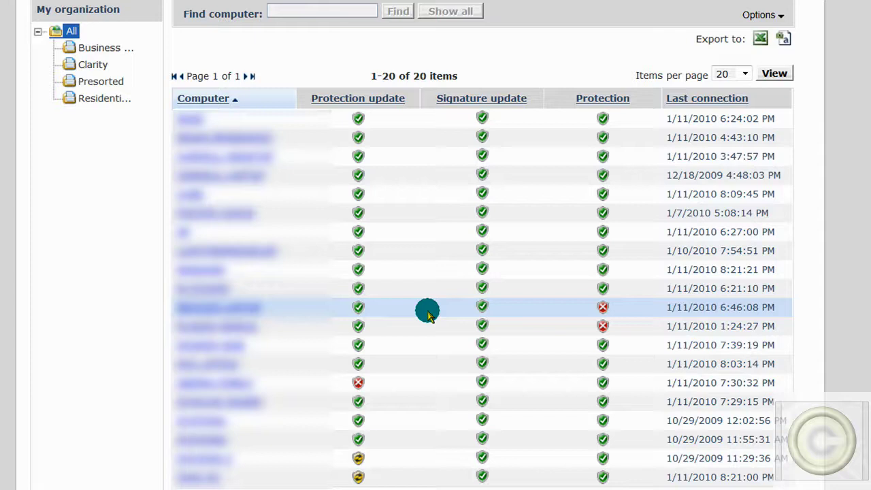
# Open the second computer's details and highlight its signature file date, 11:33:02 AM time, and last connection.
pyautogui.scroll(3, 425, 311)
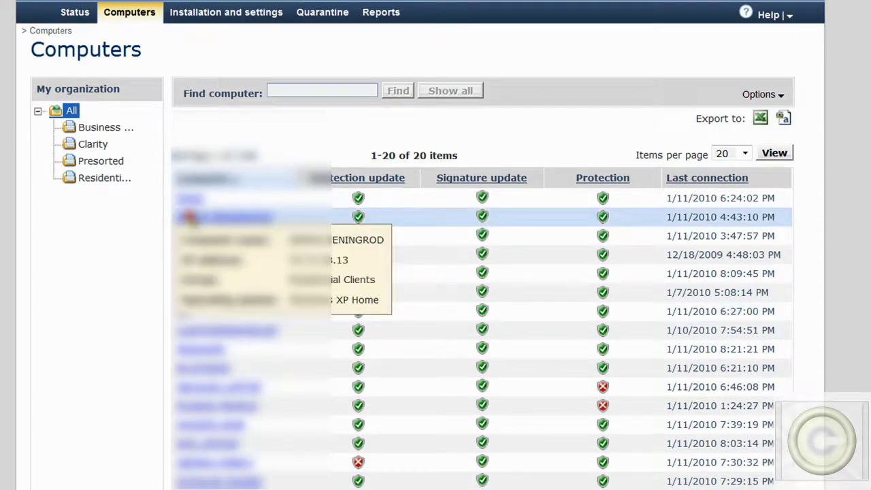
pyautogui.click(185, 216)
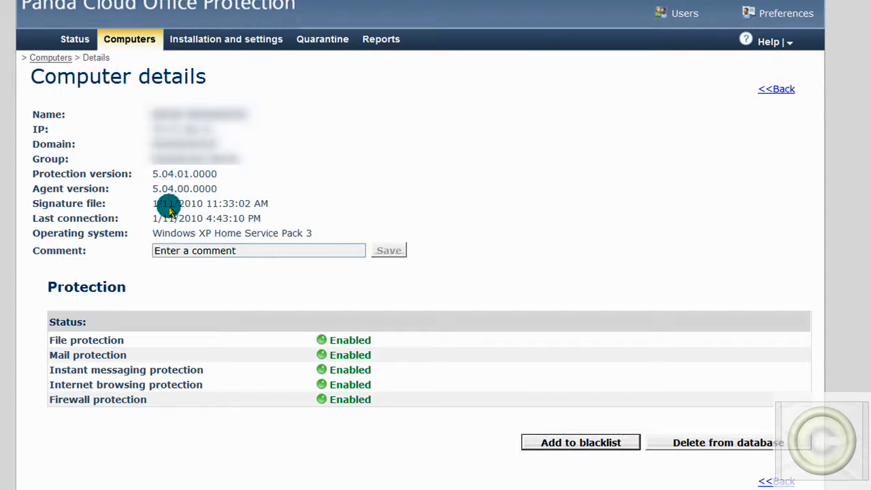
pyautogui.moveTo(157, 205); pyautogui.dragTo(235, 204)
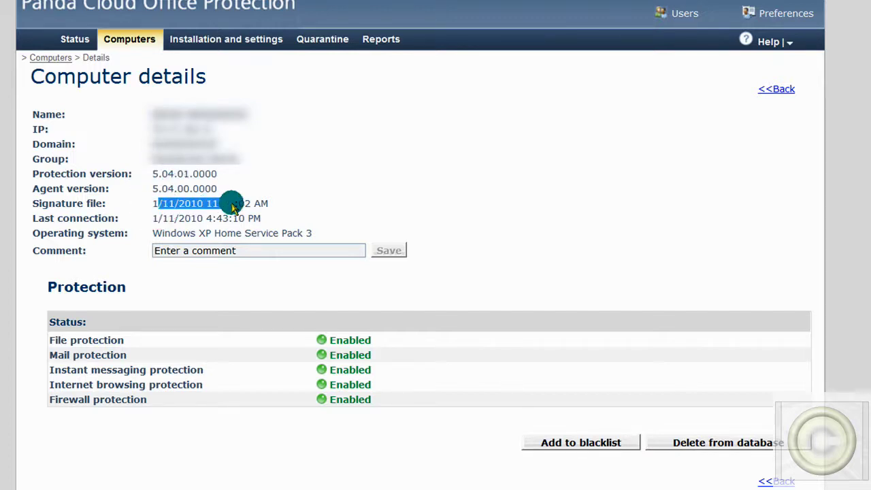
pyautogui.click(197, 219)
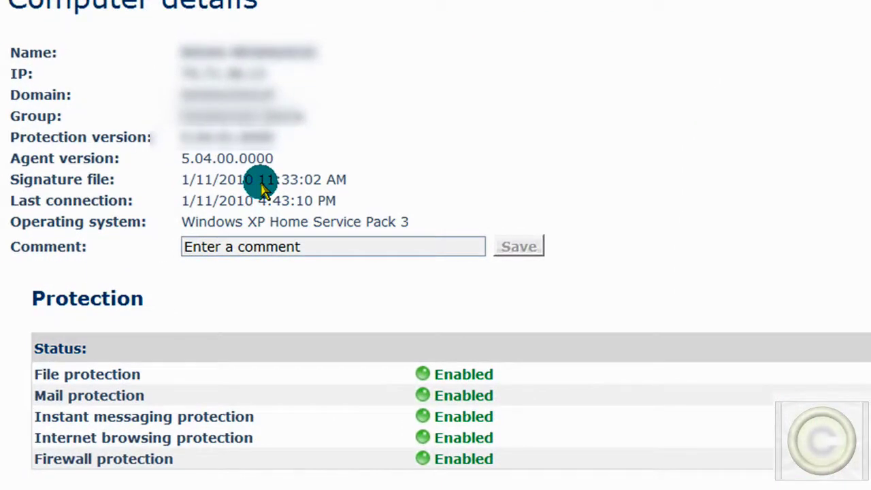
pyautogui.moveTo(259, 181); pyautogui.dragTo(335, 182)
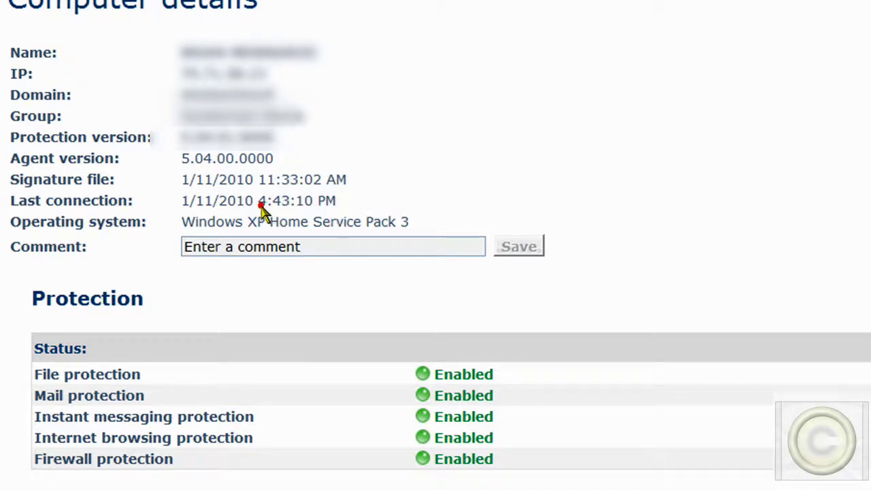
pyautogui.moveTo(258, 202); pyautogui.dragTo(296, 201)
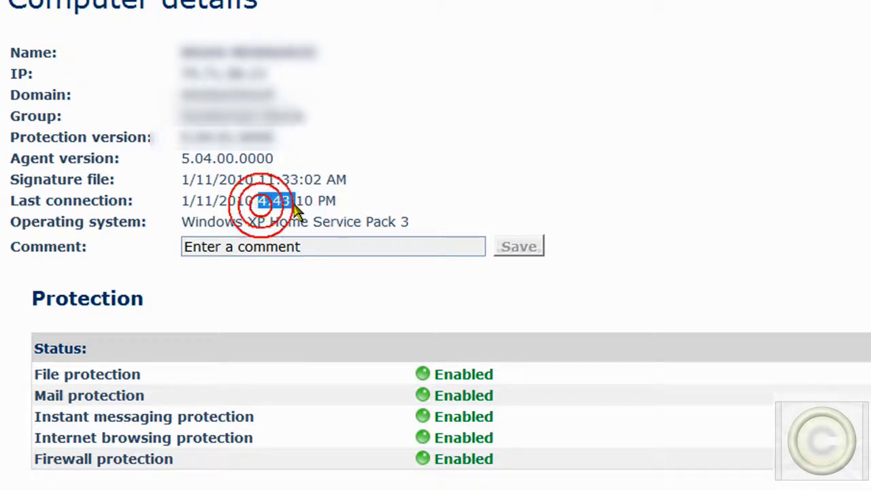
pyautogui.click(382, 201)
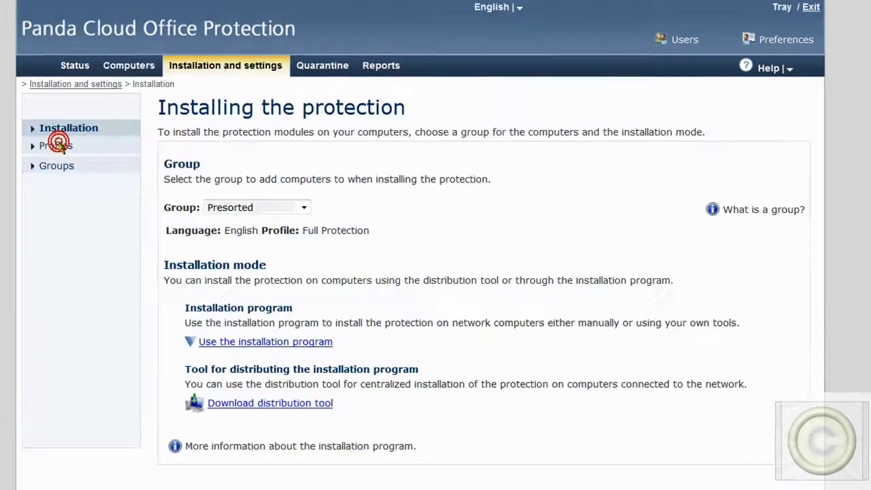
# Open the installation Profiles list and edit the Full Protection profile.
pyautogui.click(60, 145)
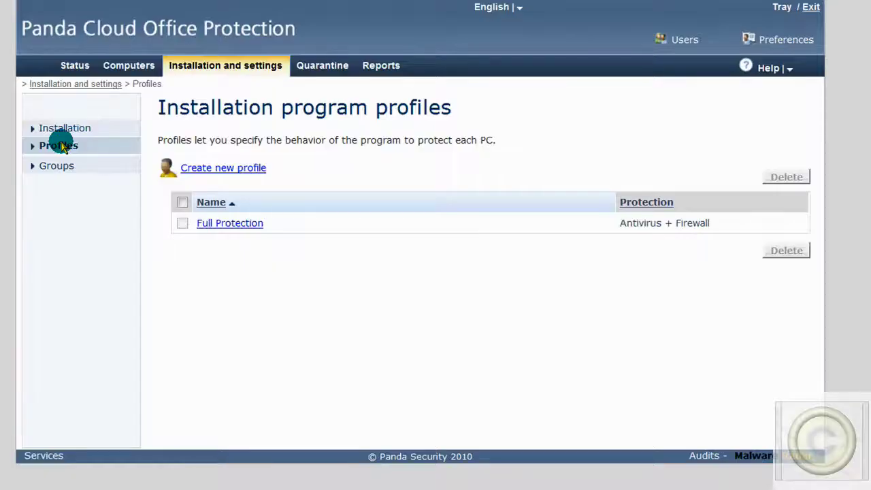
pyautogui.click(225, 223)
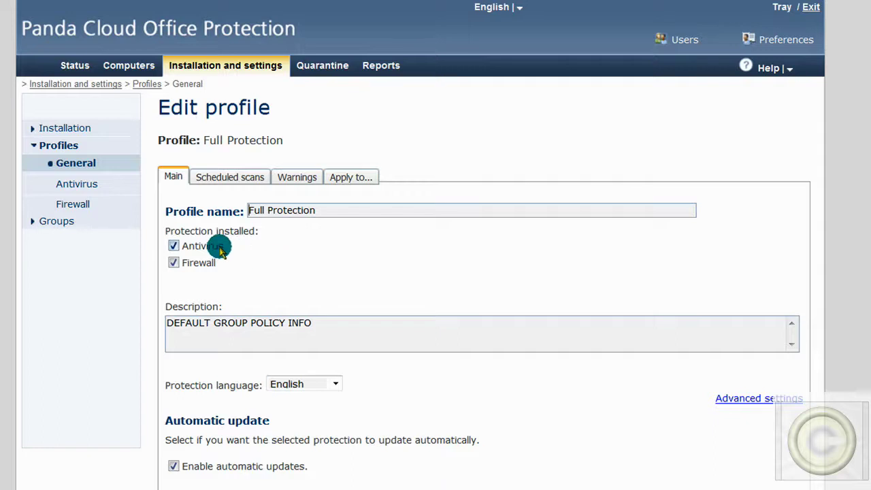
pyautogui.scroll(-2, 213, 266)
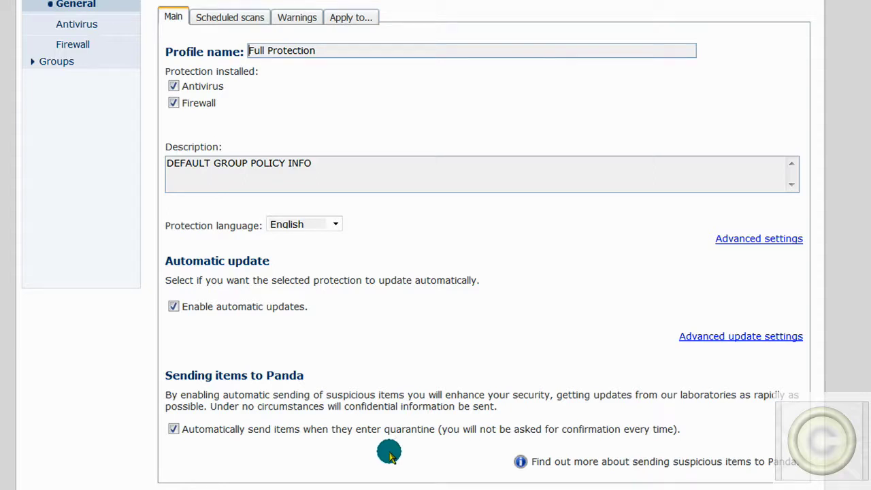
# Review the profile's Weekly Scan scheduled job, then go to its Antivirus settings.
pyautogui.click(231, 19)
pyautogui.click(772, 246)
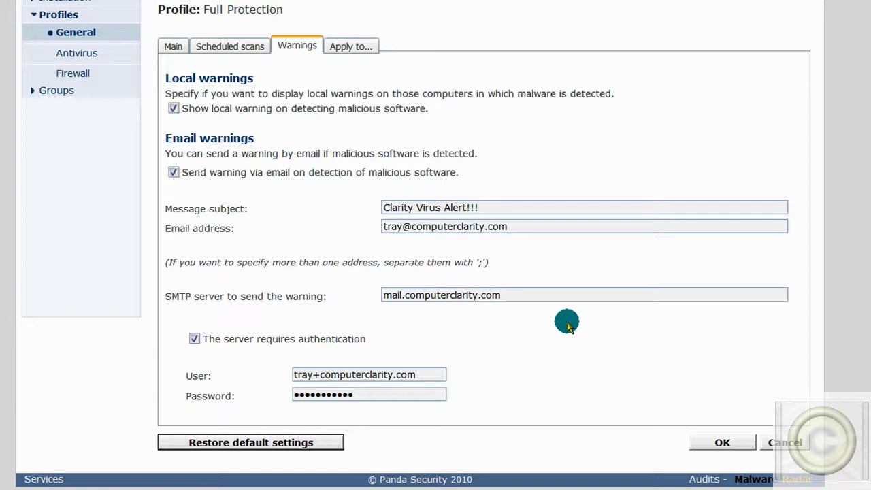
pyautogui.click(77, 53)
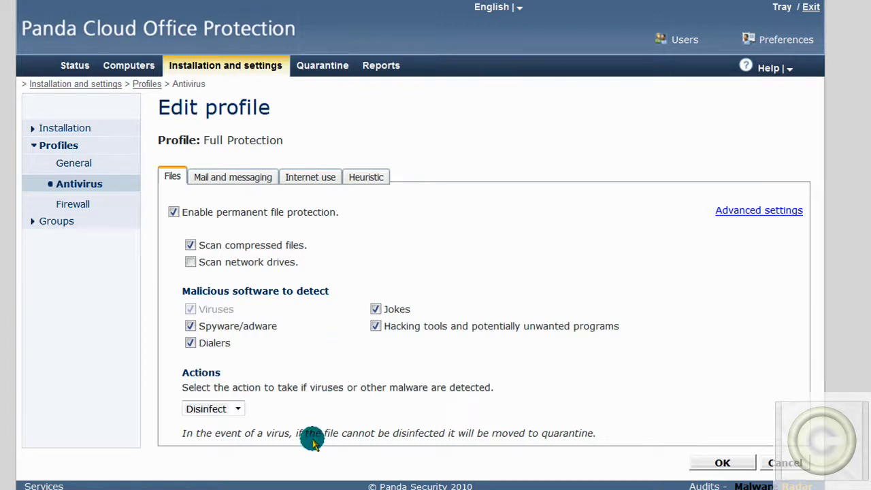
# Keep Disinfect as the infected-file action, then review the Mail and messaging and Internet use tabs.
pyautogui.click(239, 409)
pyautogui.click(242, 409)
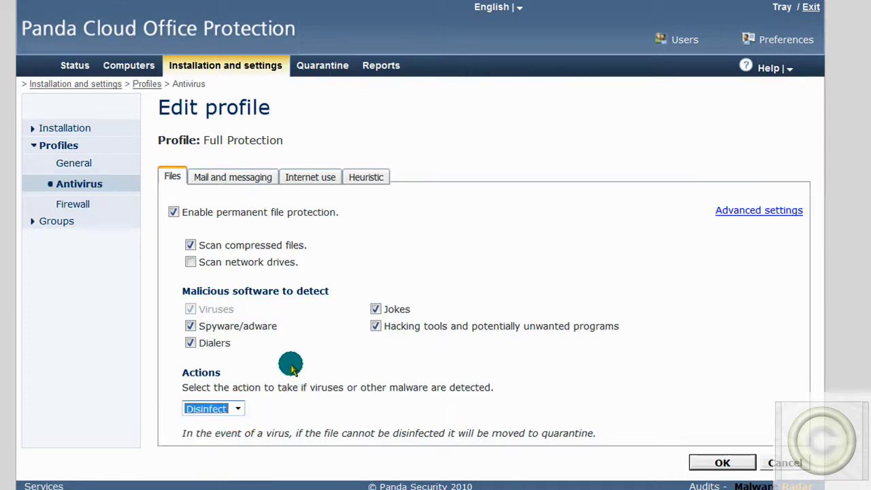
pyautogui.click(258, 176)
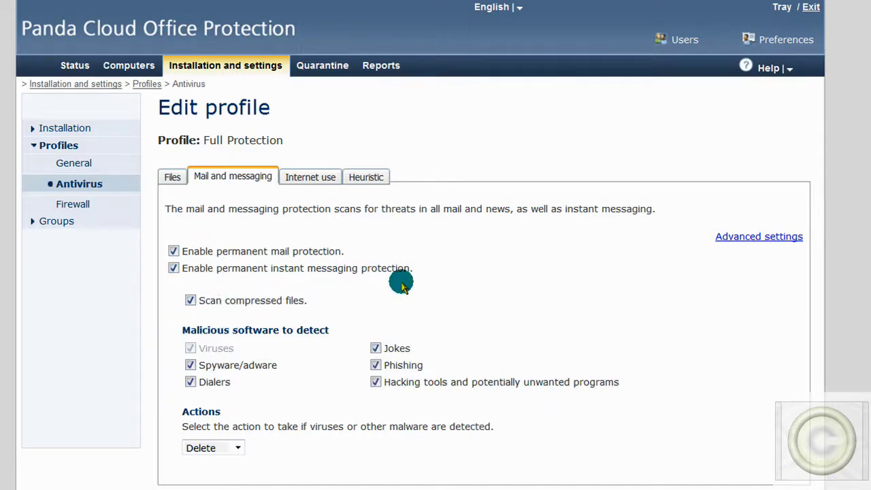
pyautogui.click(293, 179)
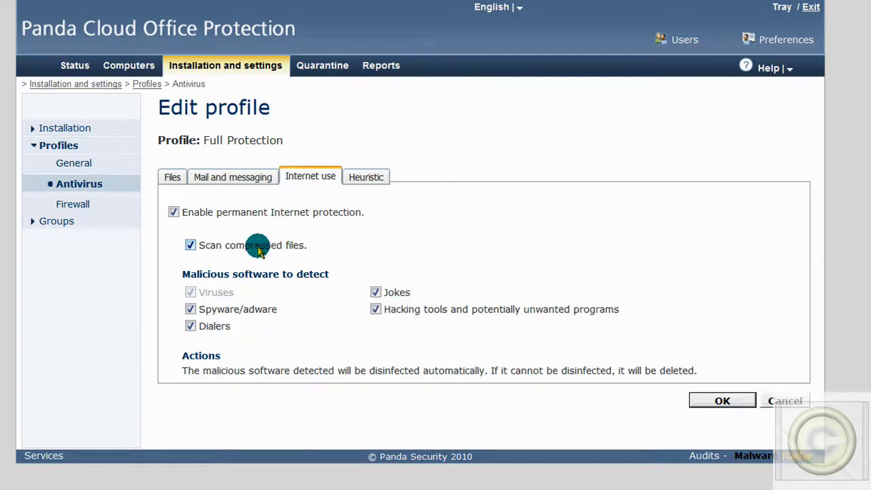
# Review the Heuristic scan tab set to quarantine, then go to the profile's Firewall settings.
pyautogui.click(368, 178)
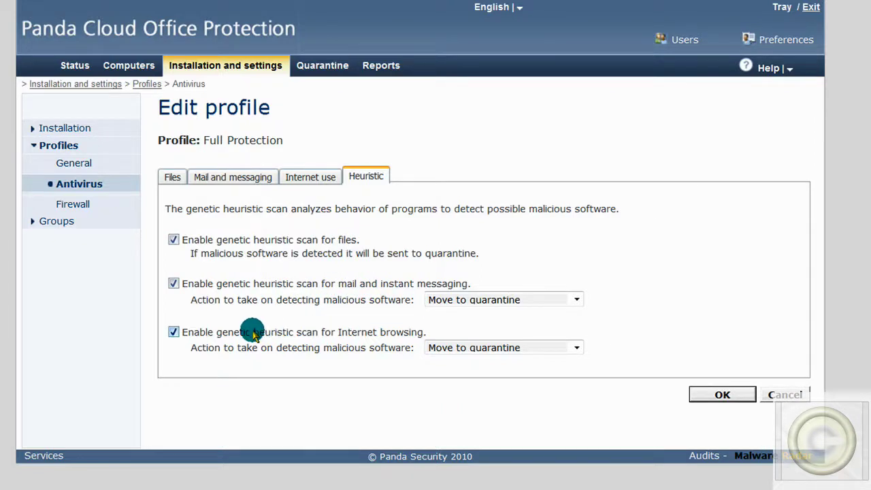
pyautogui.click(80, 204)
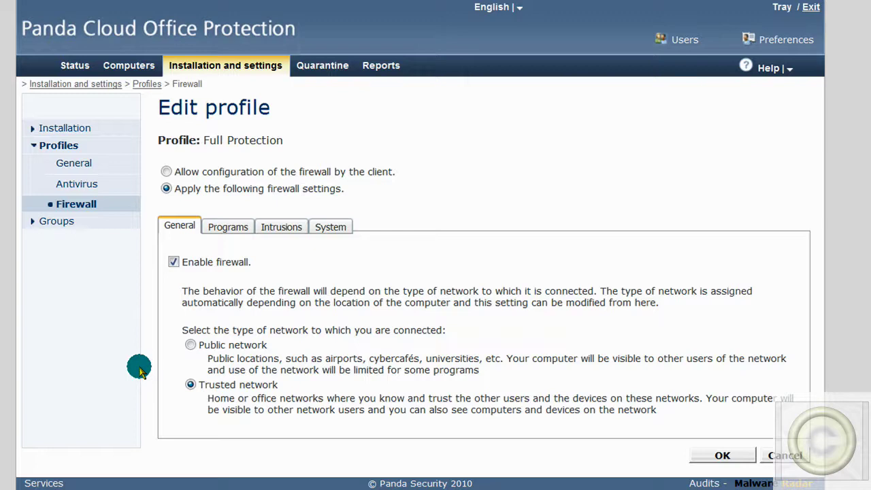
# Review the firewall's Programs, Intrusions and System rule tabs.
pyautogui.click(228, 227)
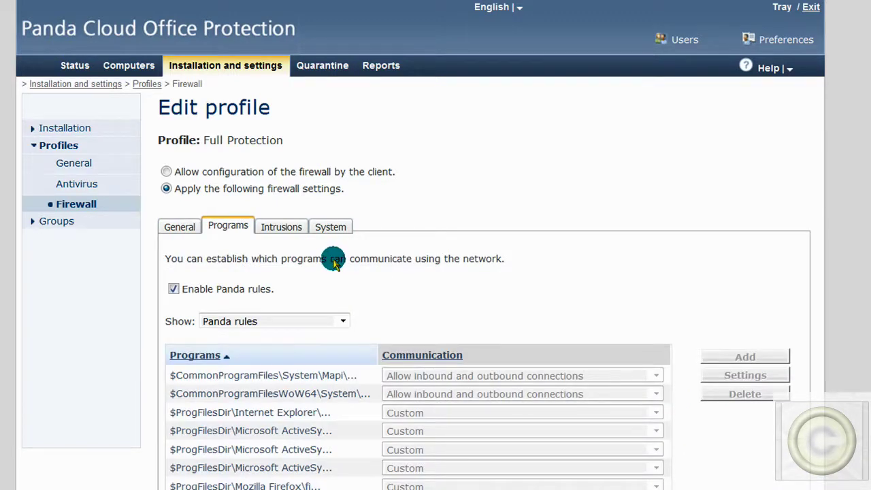
pyautogui.click(286, 231)
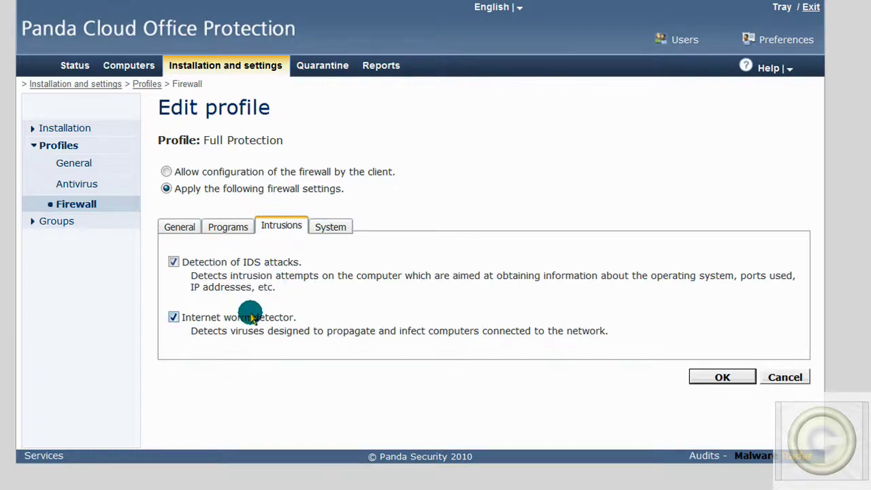
pyautogui.click(337, 229)
# List the built-in Panda system rules, then return to General and the Computers list.
pyautogui.click(272, 320)
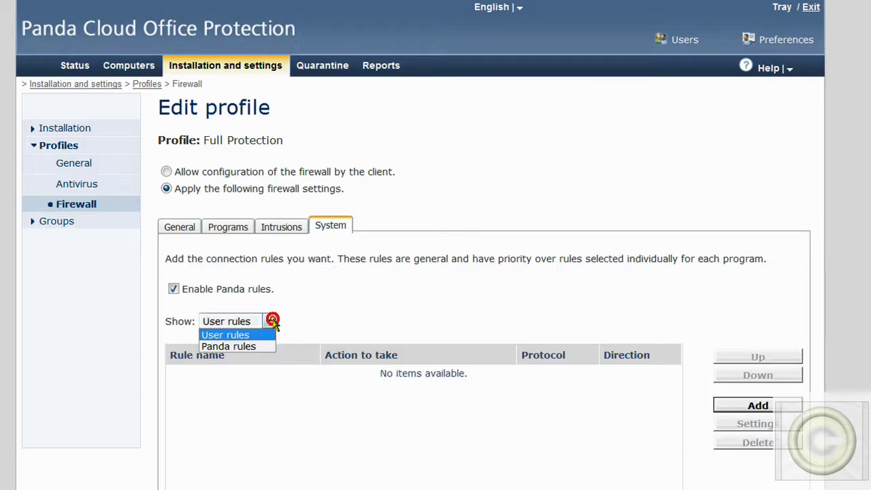
pyautogui.click(263, 345)
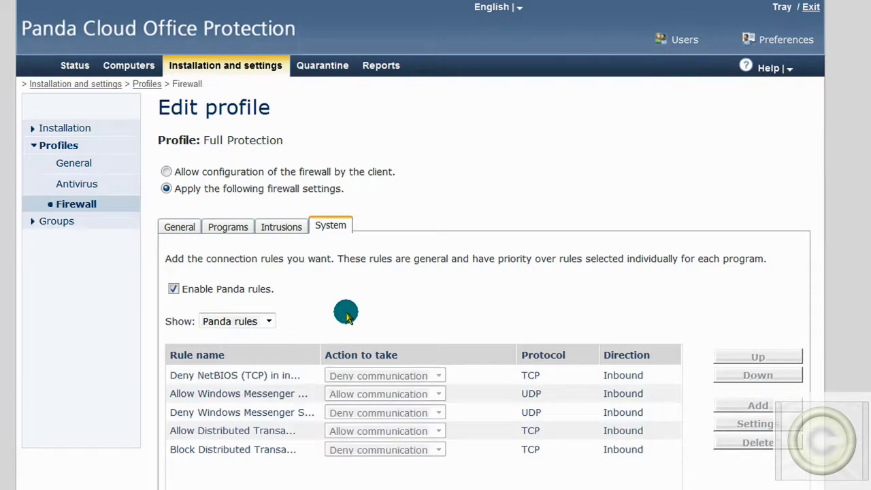
pyautogui.click(163, 227)
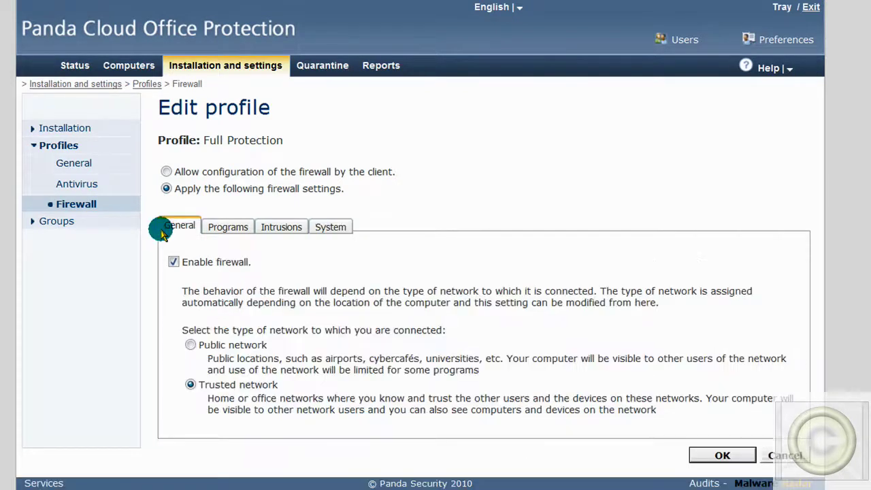
pyautogui.click(136, 71)
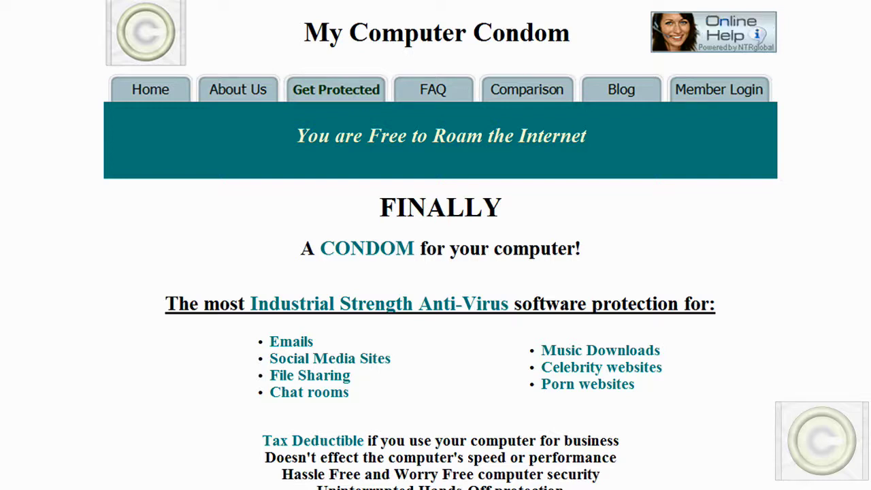
# Launch the Computer Clarity live chat from the site's top-right Online Help banner.
pyautogui.click(330, 95)
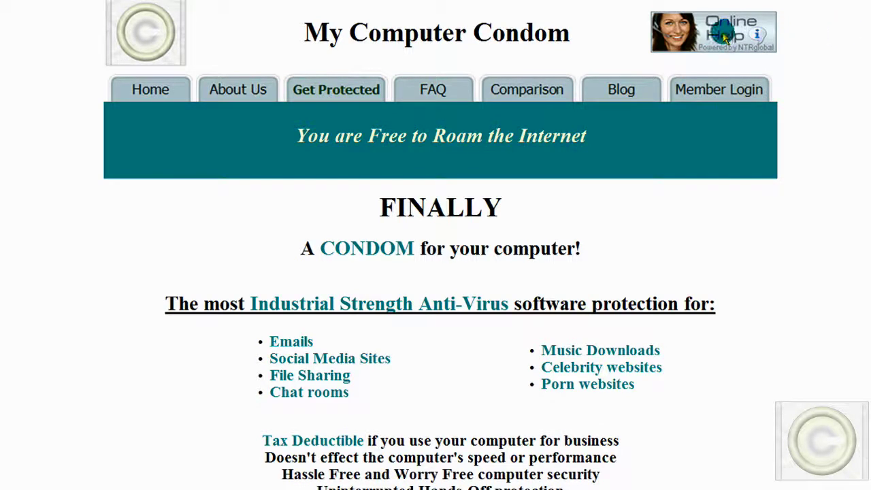
pyautogui.click(723, 31)
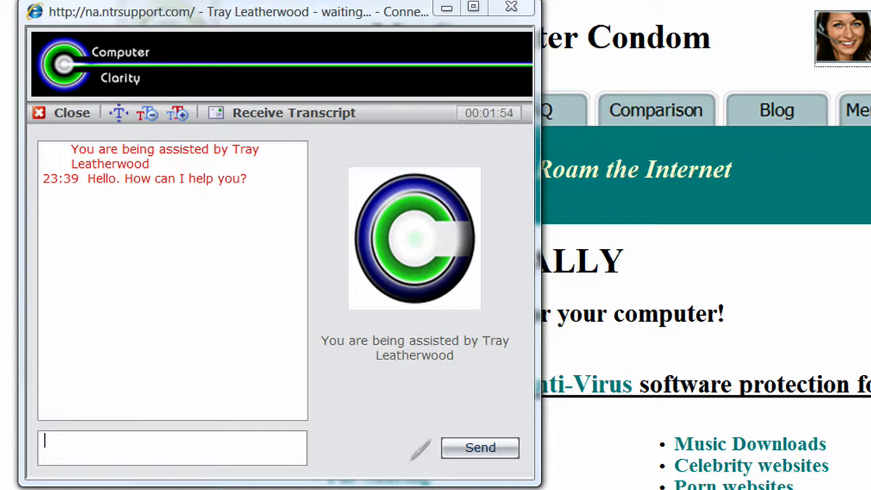